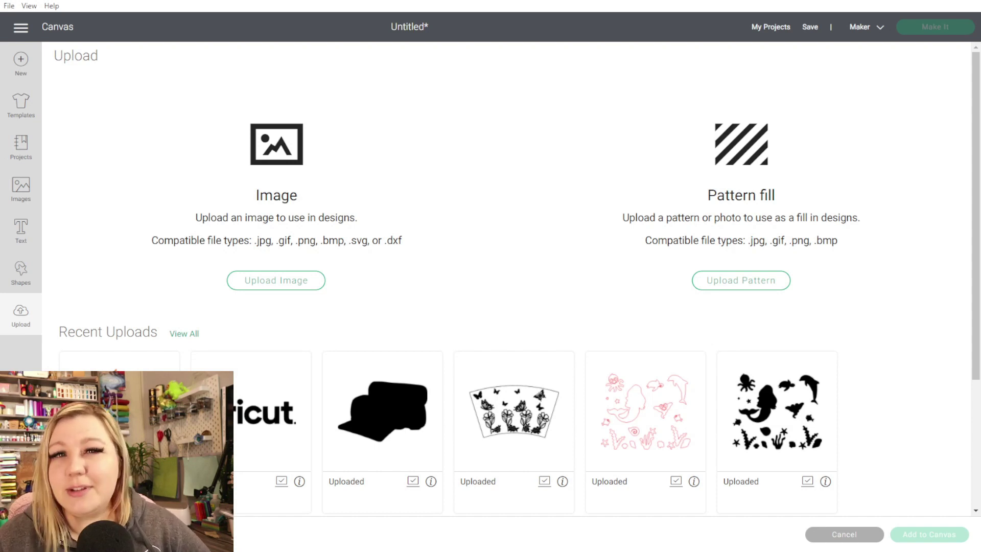
- Start a new image upload and open the sweet potato picture file
{"action": "left_click", "coordinate": [265, 287]}
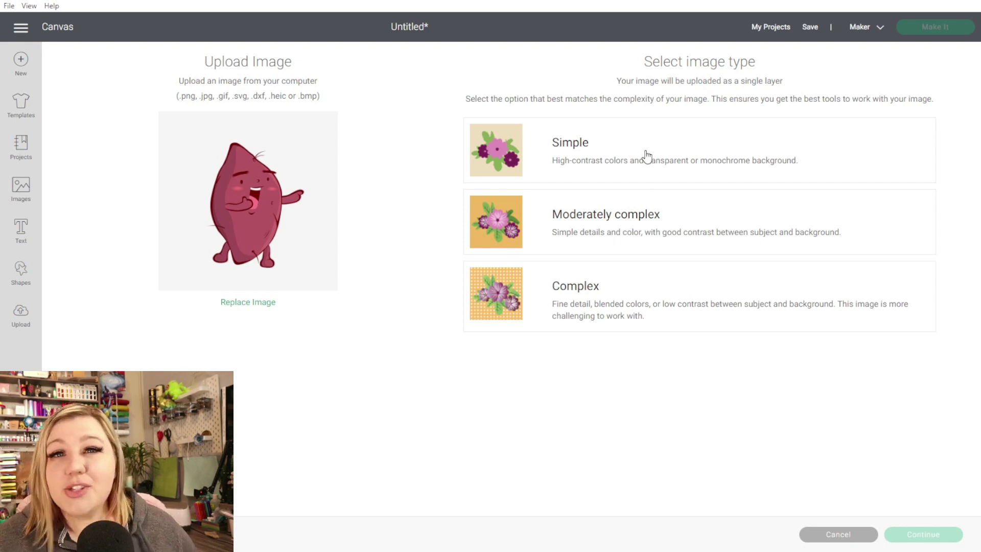
- Compare Simple and Moderately complex, then set the image type to Complex and continue
{"action": "left_click", "coordinate": [722, 139]}
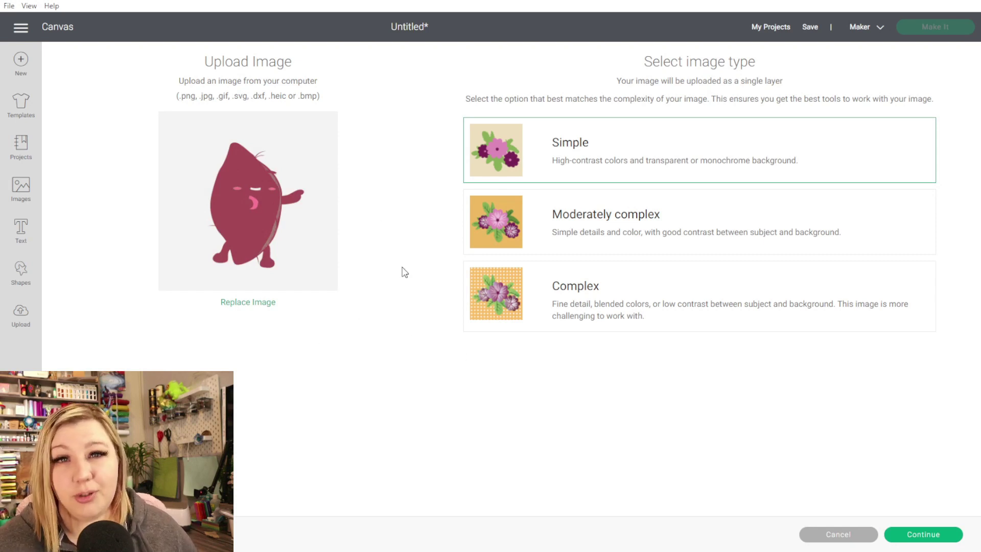
{"action": "left_click", "coordinate": [709, 211]}
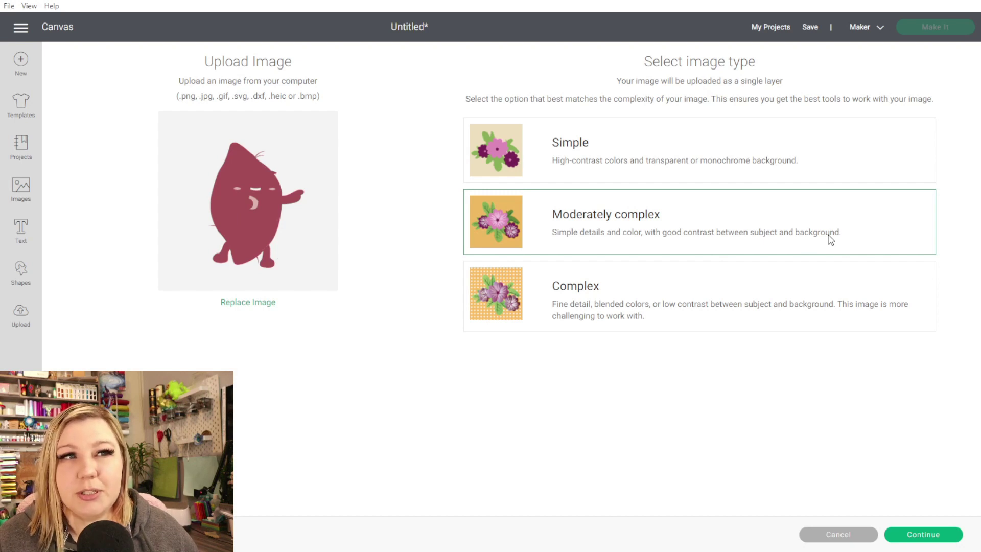
{"action": "left_click", "coordinate": [786, 286]}
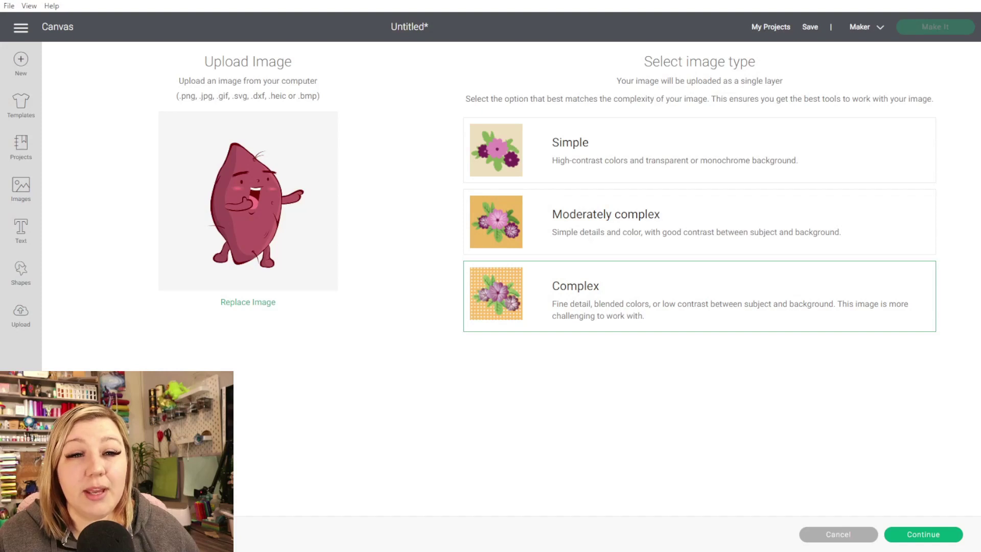
{"action": "left_click", "coordinate": [933, 535]}
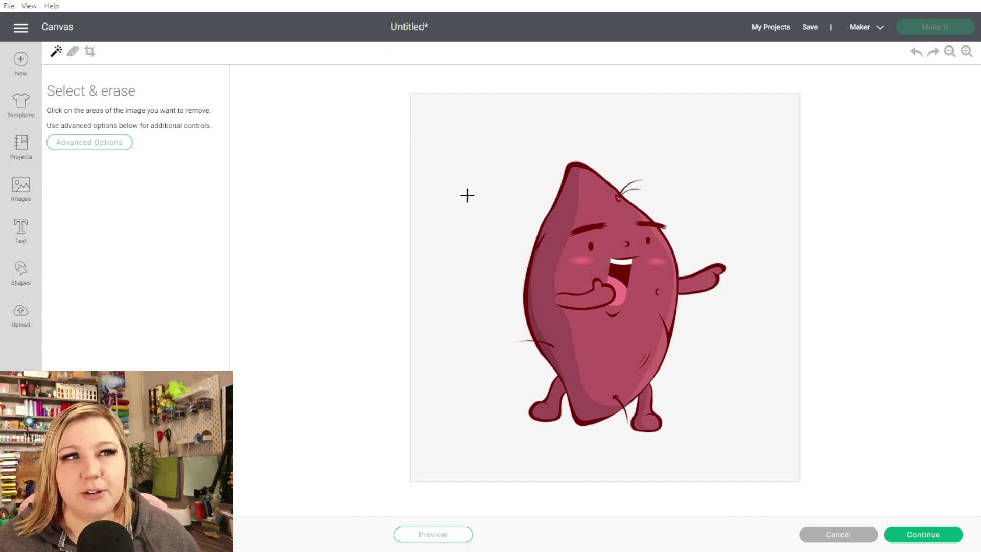
- Test-erase the grey background, zoom in, undo the erase, and show the Advanced Options
{"action": "left_click", "coordinate": [495, 140]}
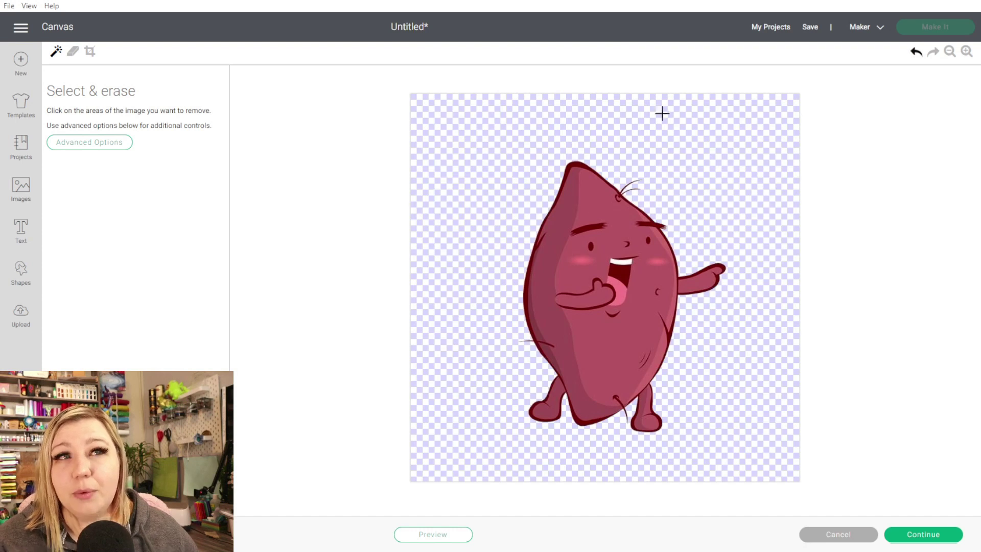
{"action": "left_click", "coordinate": [966, 52]}
{"action": "left_click", "coordinate": [967, 52]}
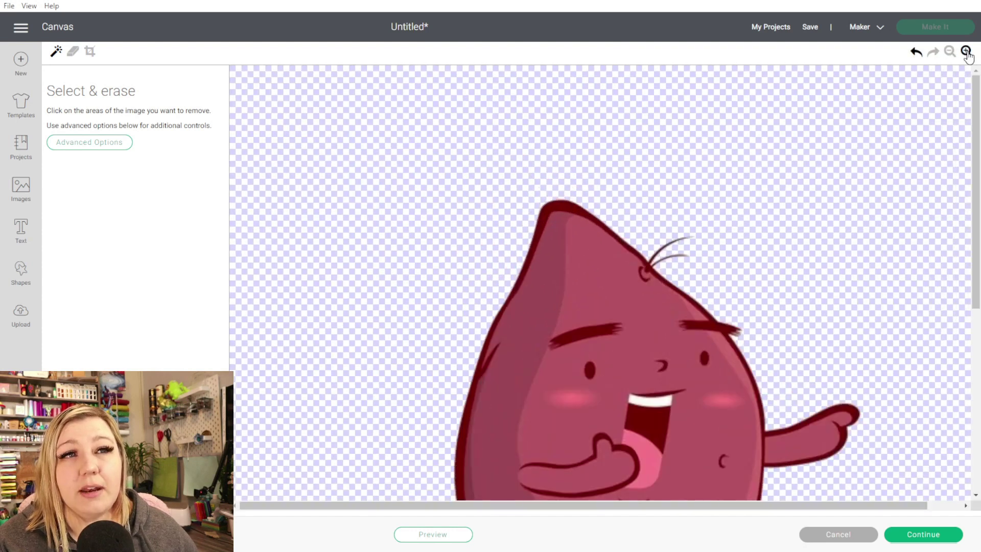
{"action": "left_click", "coordinate": [966, 51]}
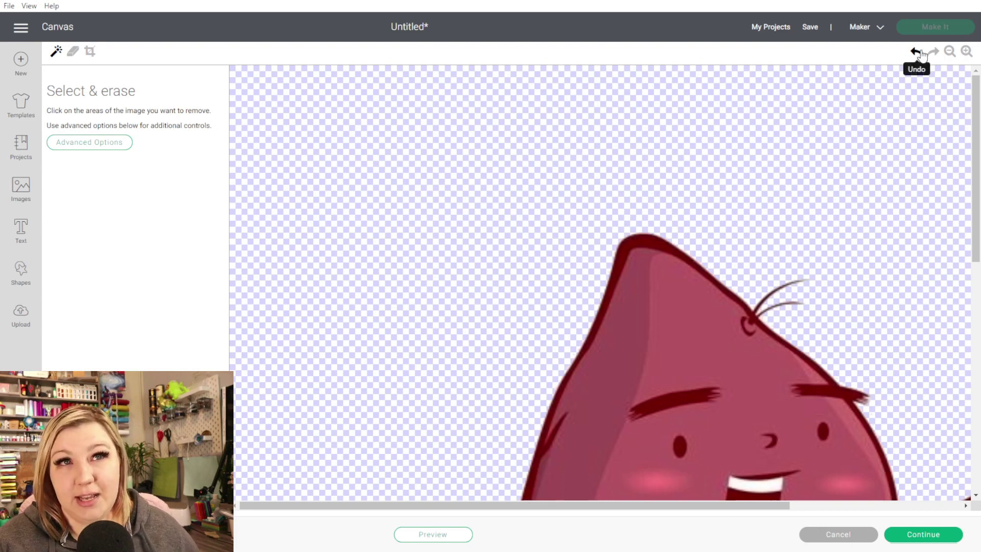
{"action": "left_click", "coordinate": [916, 52]}
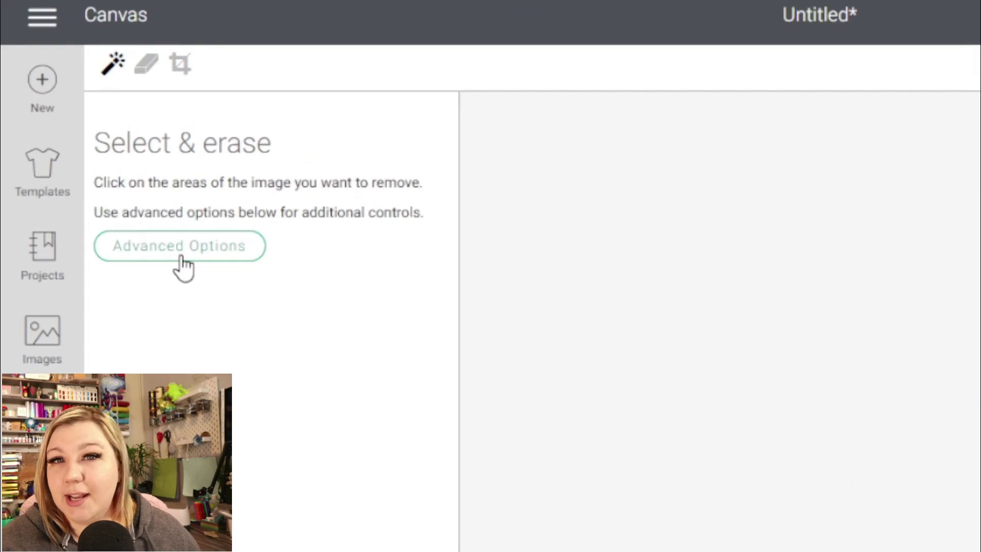
{"action": "left_click", "coordinate": [182, 258]}
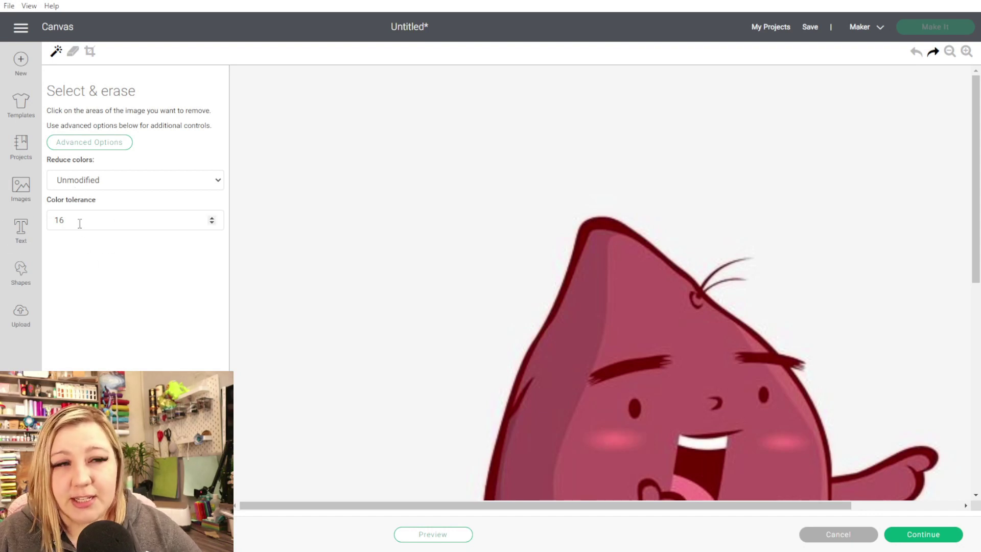
- Set colour tolerance to 1 and erase the grey background as a test
{"action": "left_click_drag", "start_coordinate": [77, 221], "coordinate": [45, 228]}
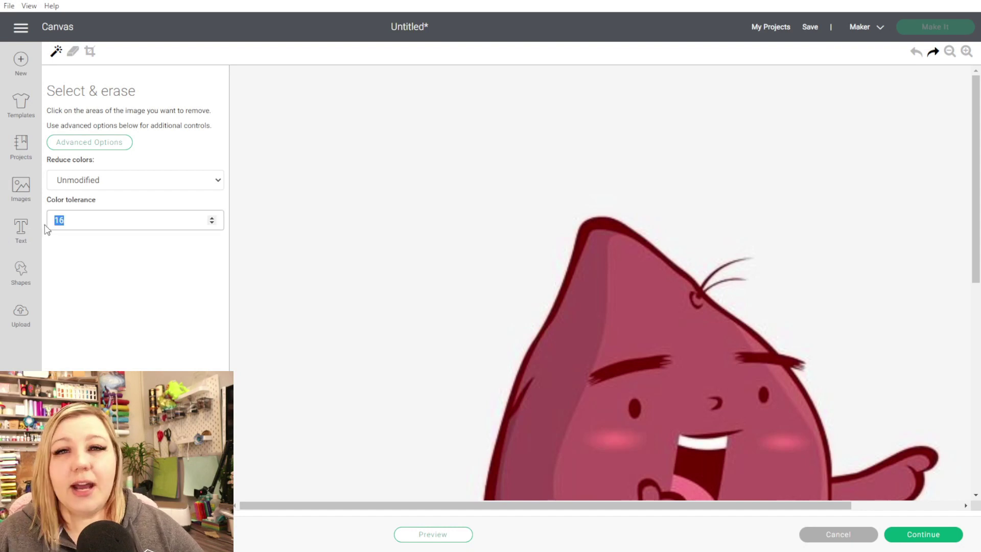
{"action": "type", "text": "1"}
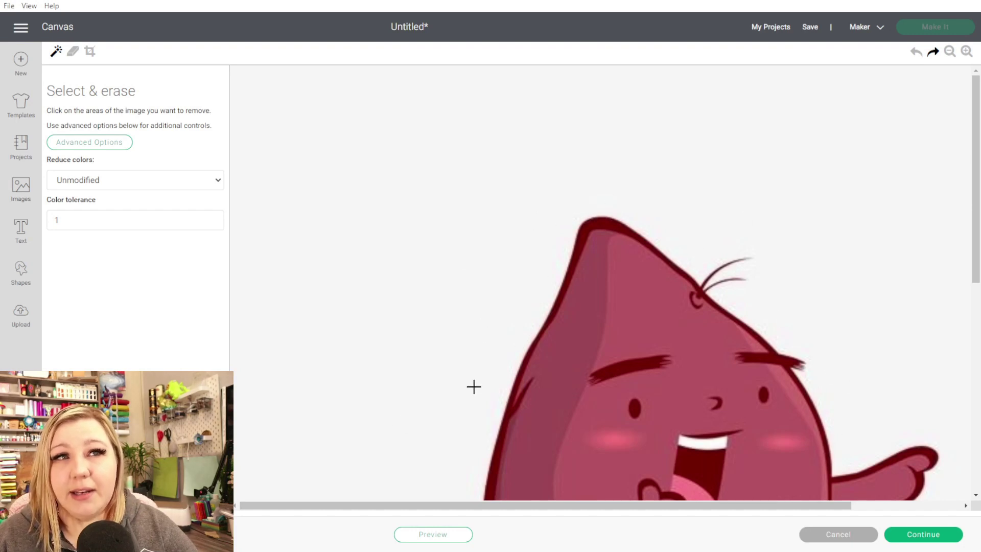
{"action": "left_click", "coordinate": [411, 224]}
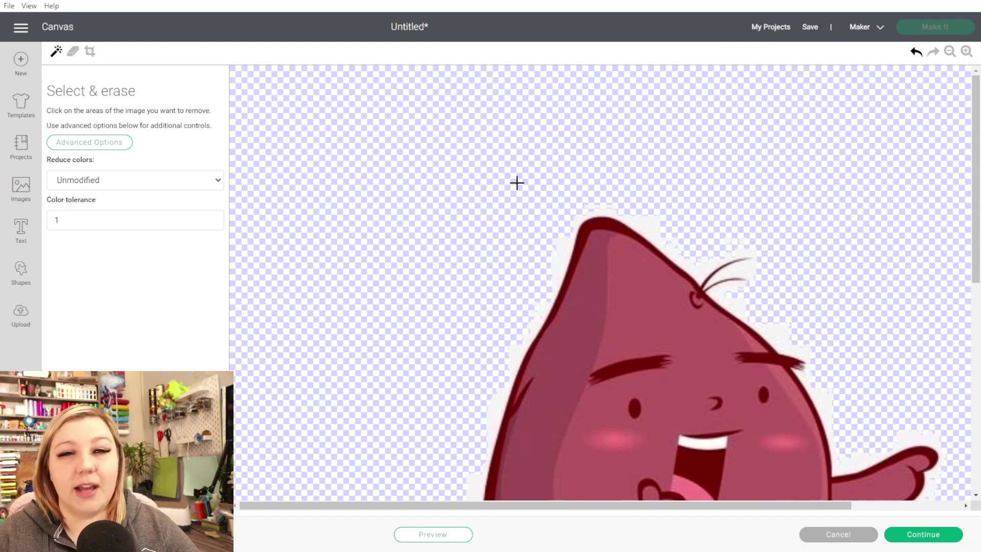
- Raise colour tolerance to 20, redo the background erase, and zoom to check the edges
{"action": "left_click", "coordinate": [83, 216]}
{"action": "key", "text": "ctrl+a"}
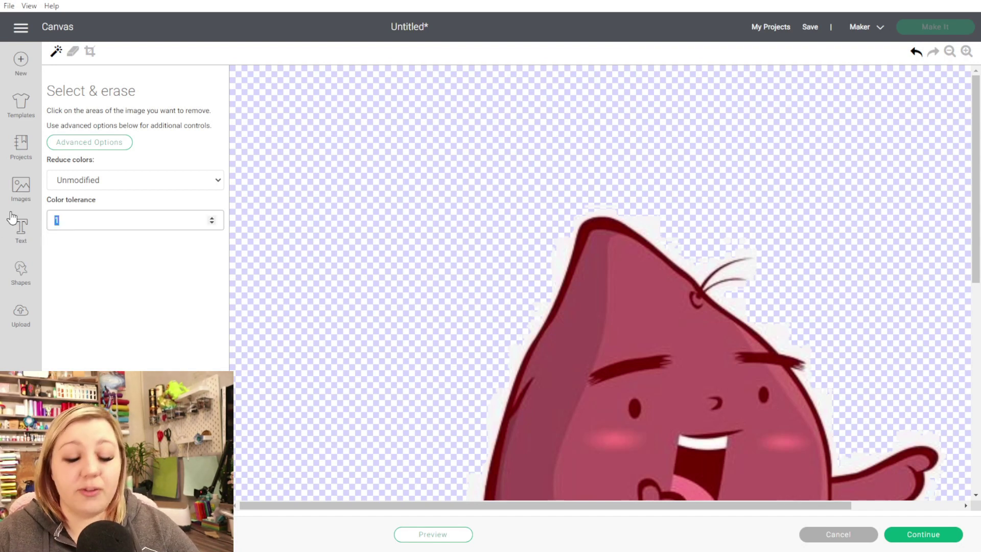
{"action": "type", "text": "20"}
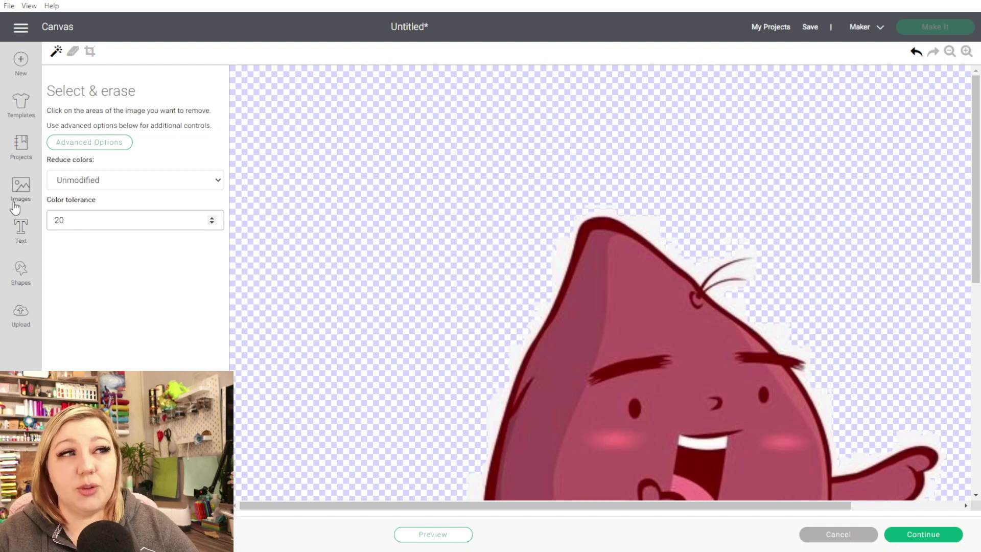
{"action": "left_click", "coordinate": [916, 52]}
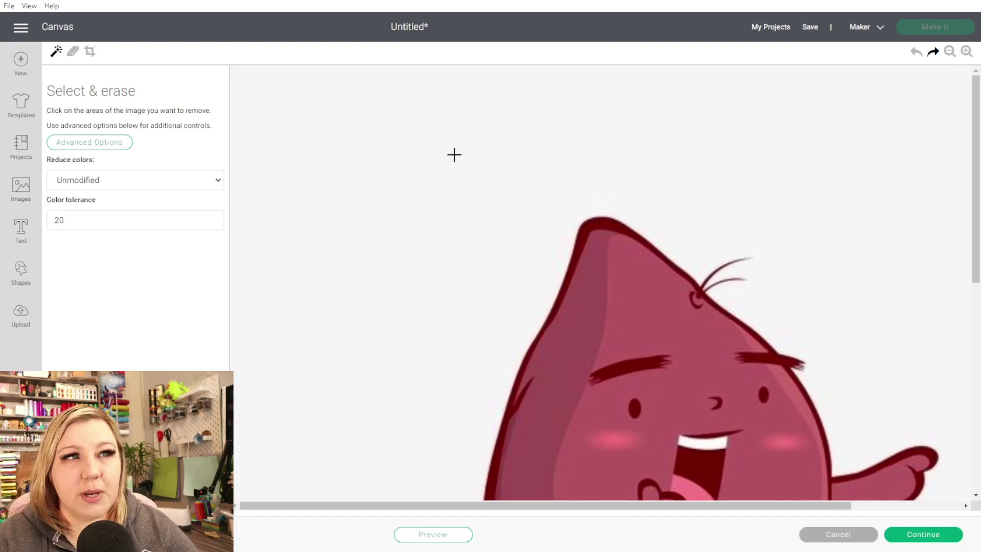
{"action": "left_click", "coordinate": [499, 168]}
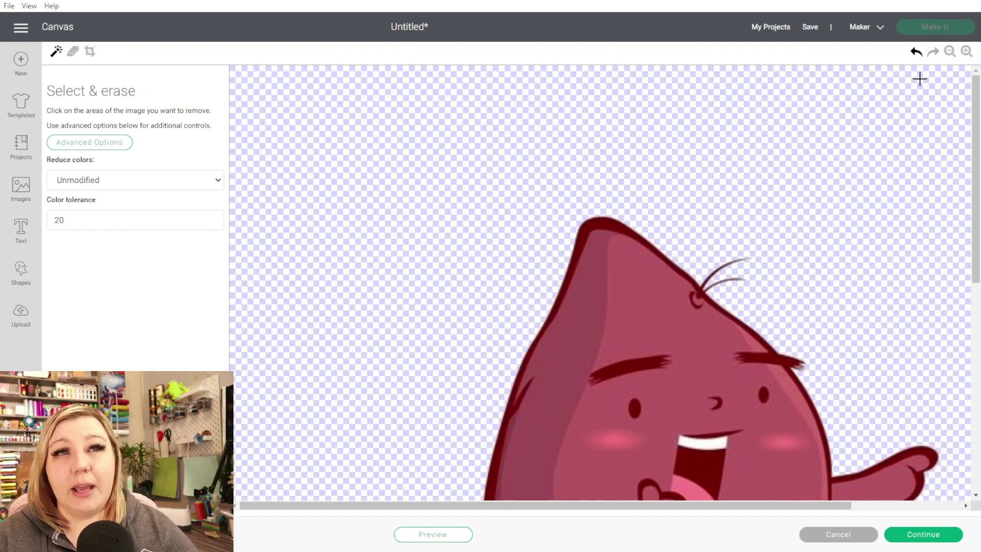
{"action": "left_click", "coordinate": [967, 51]}
{"action": "left_click", "coordinate": [967, 51]}
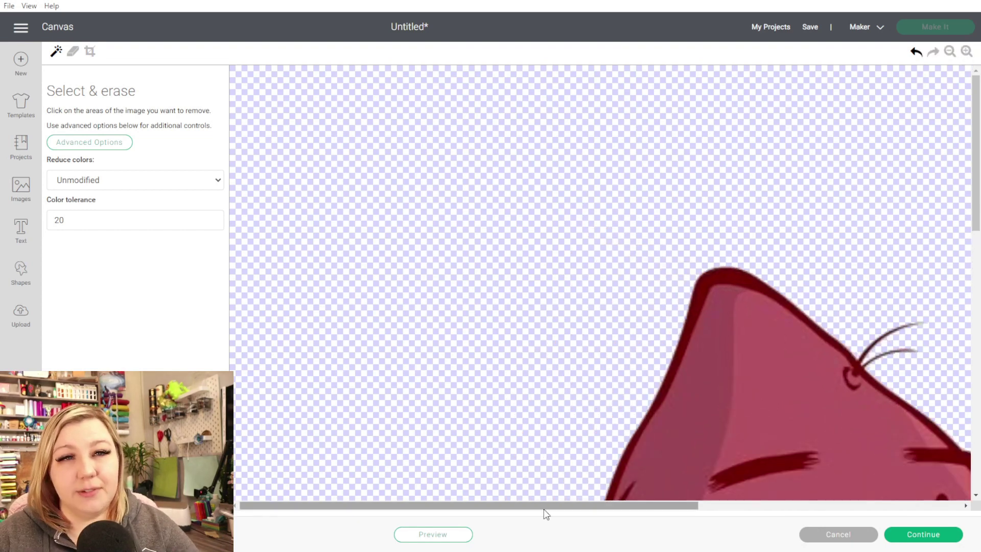
{"action": "left_click", "coordinate": [948, 53]}
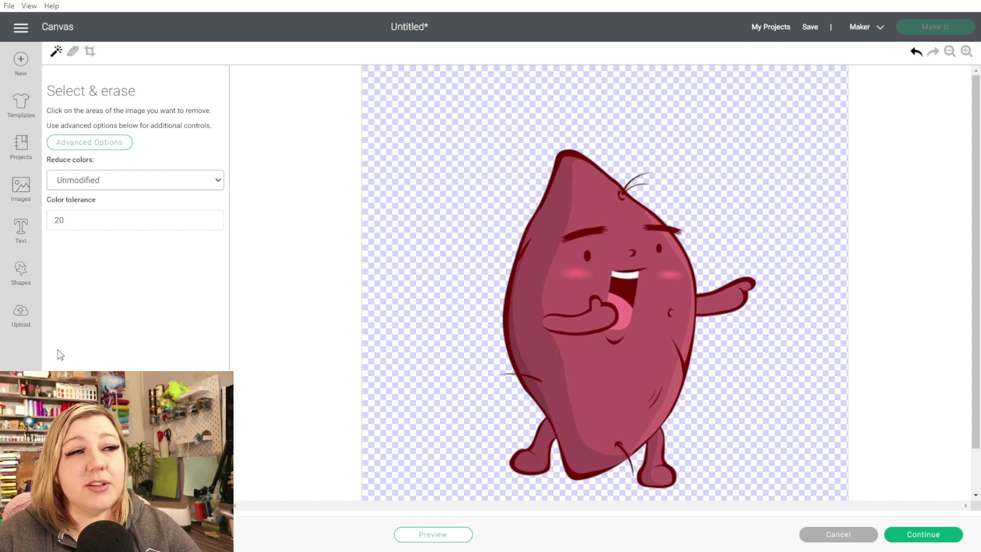
- Try Reduce colors at 2, 16 and 9, return to Unmodified, and erase the background
{"action": "key", "text": "Down"}
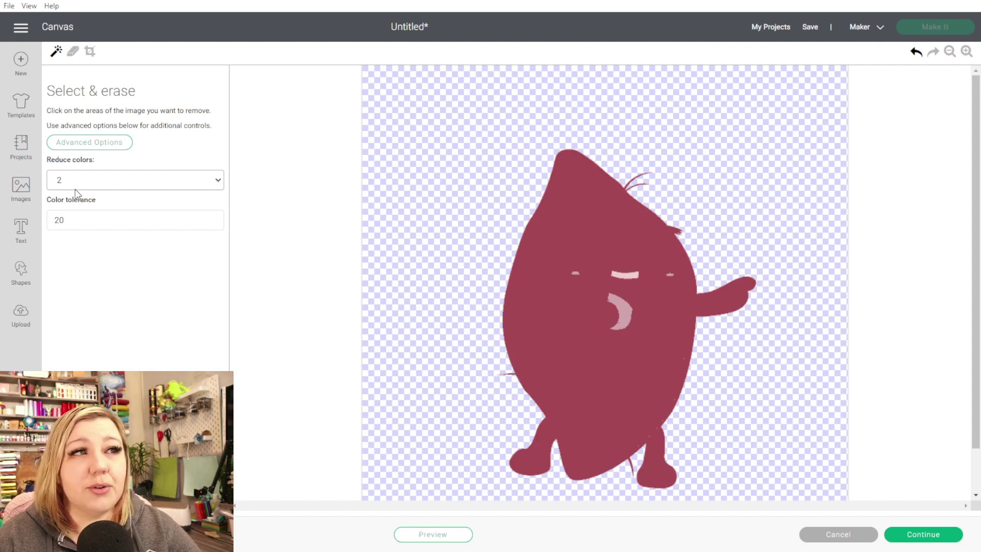
{"action": "key", "text": "Up"}
{"action": "key", "text": "End"}
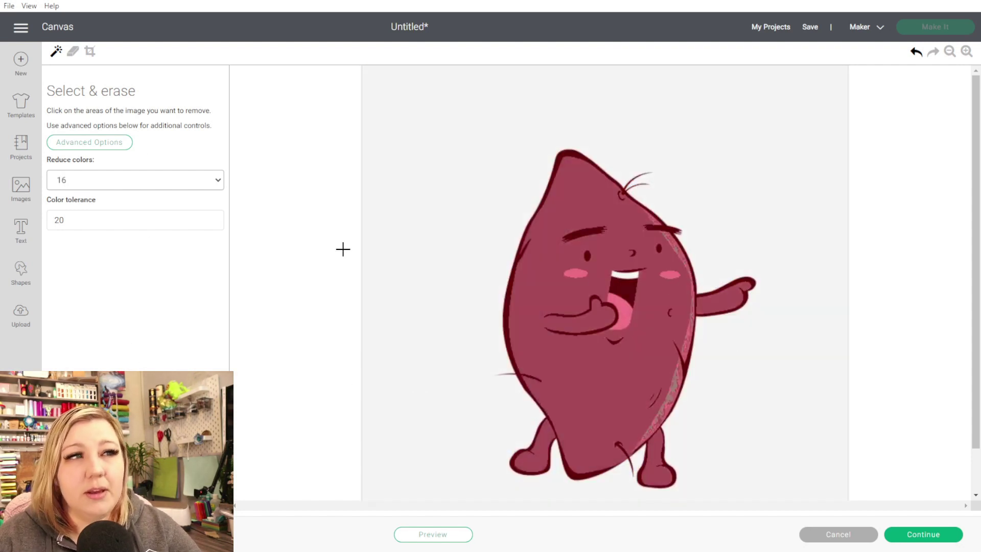
{"action": "key", "text": "Home"}
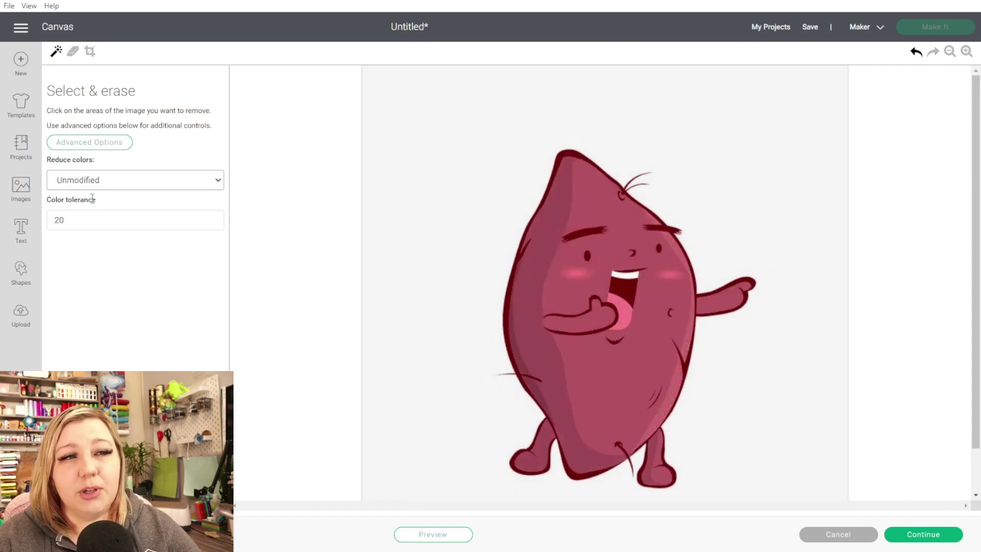
{"action": "key", "text": "9"}
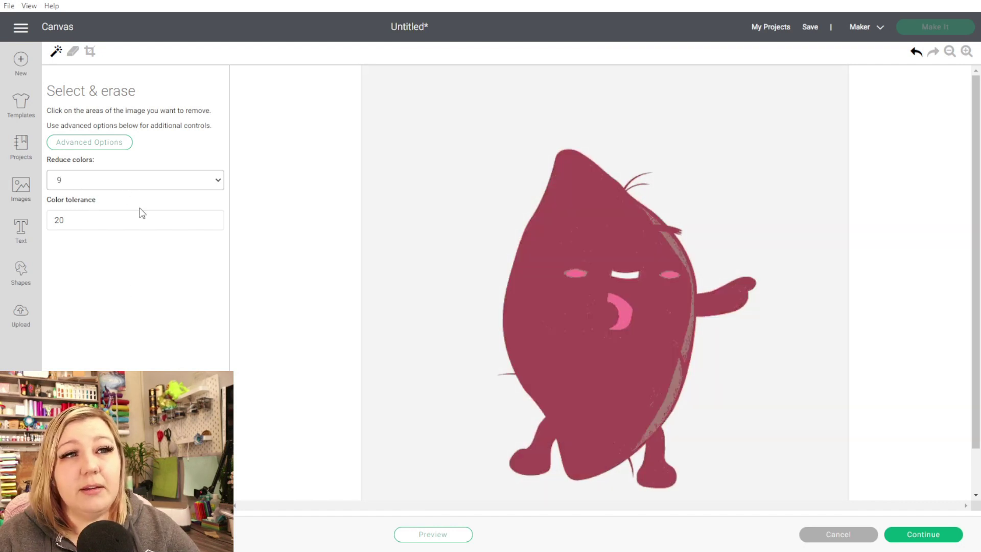
{"action": "key", "text": "Home"}
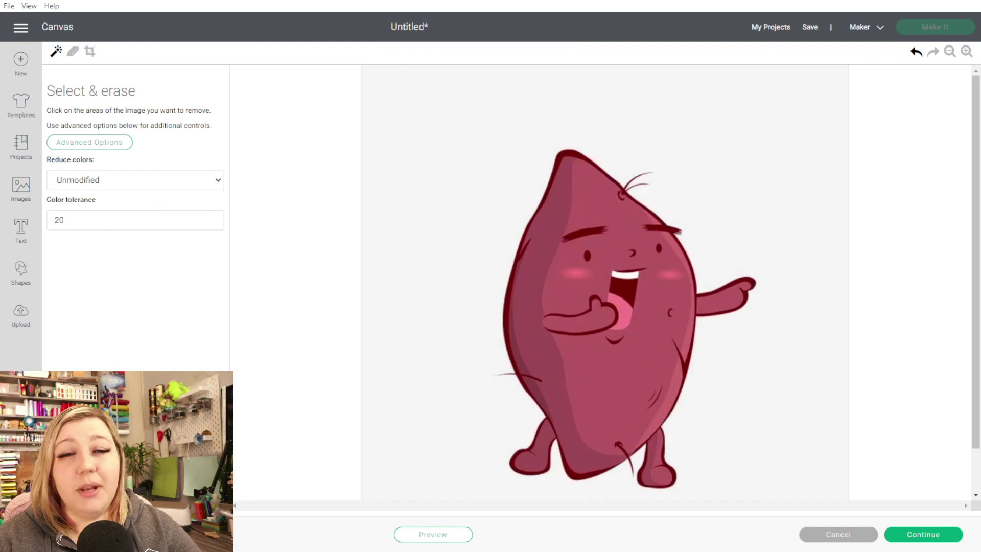
{"action": "left_click", "coordinate": [480, 206]}
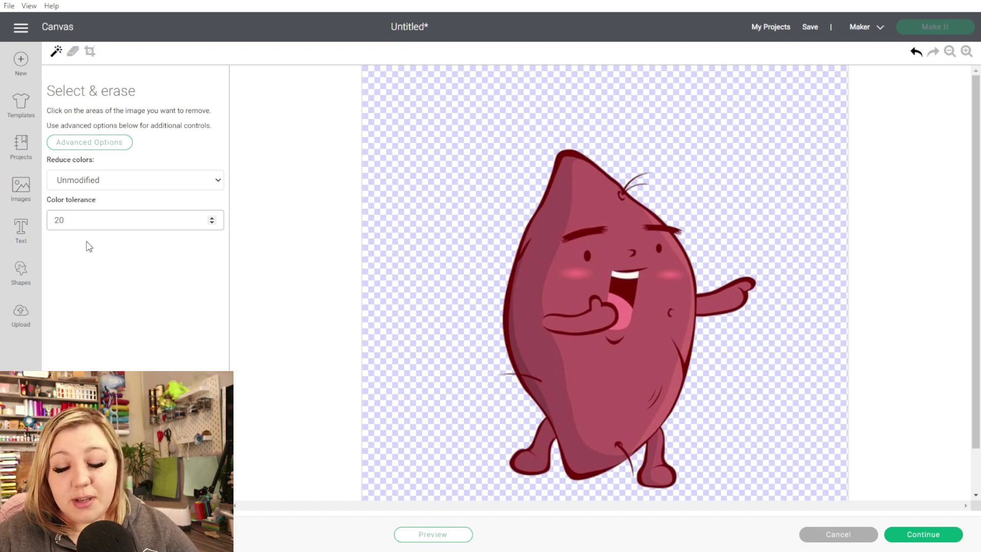
- Erase the background at colour tolerance 200, then change the tolerance to 100
{"action": "type", "text": "0"}
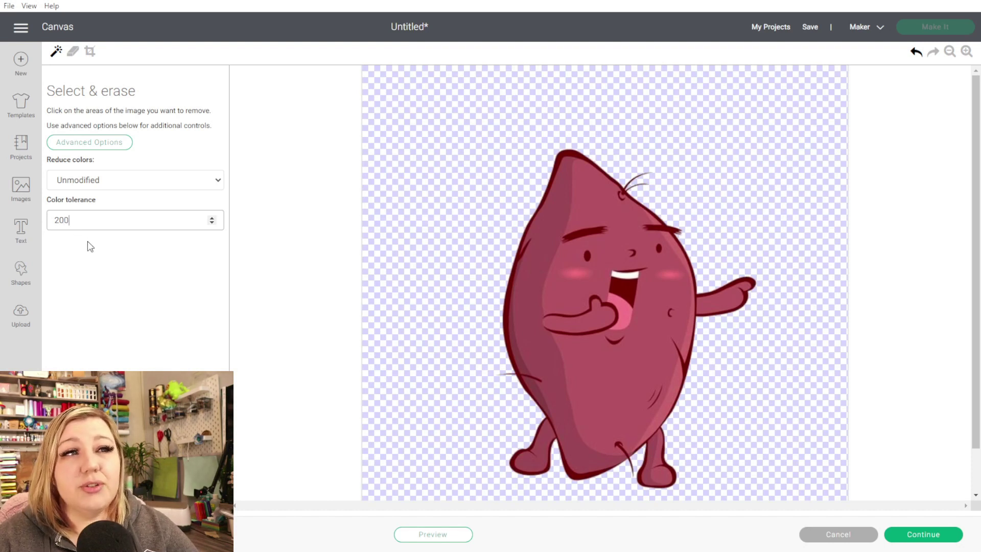
{"action": "left_click", "coordinate": [915, 53]}
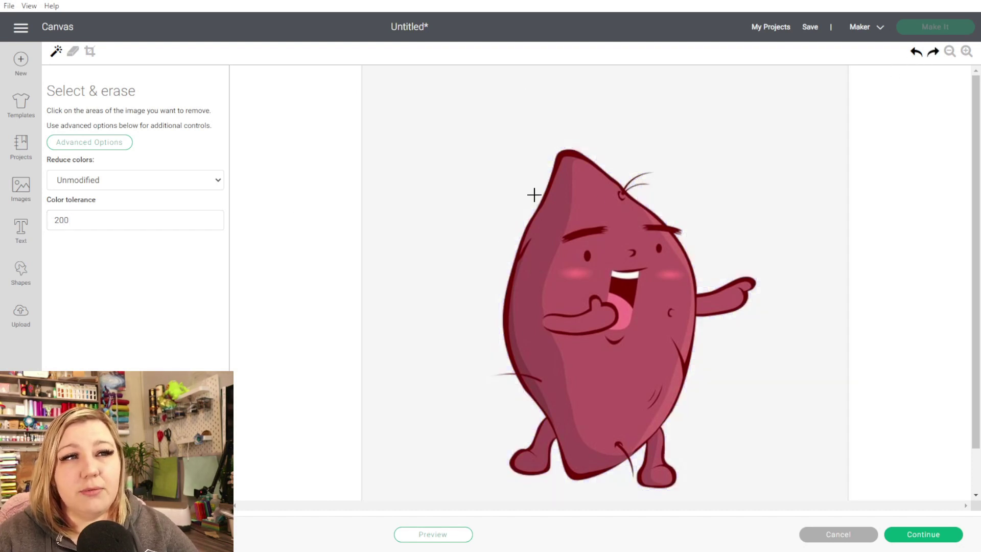
{"action": "left_click", "coordinate": [421, 183]}
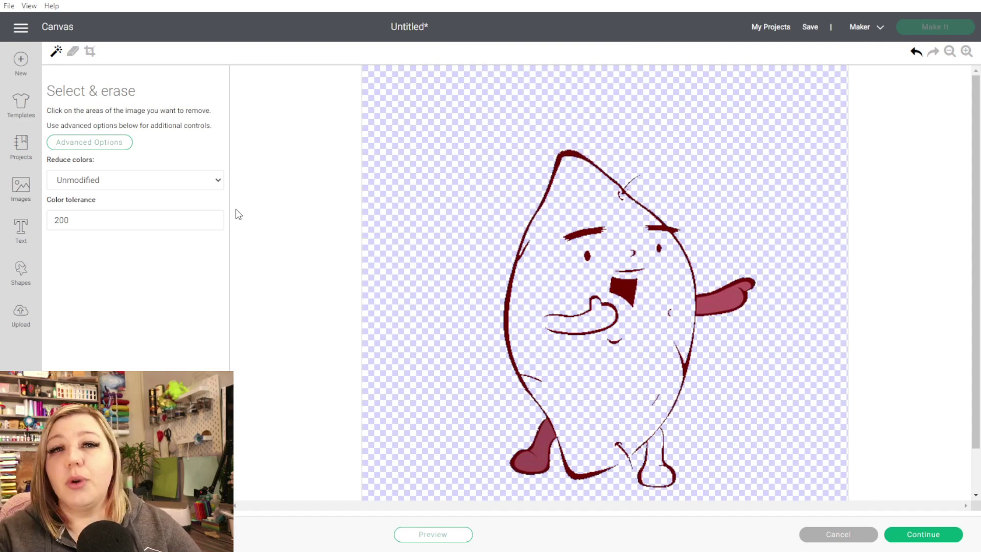
{"action": "double_click", "coordinate": [73, 215]}
{"action": "type", "text": "100"}
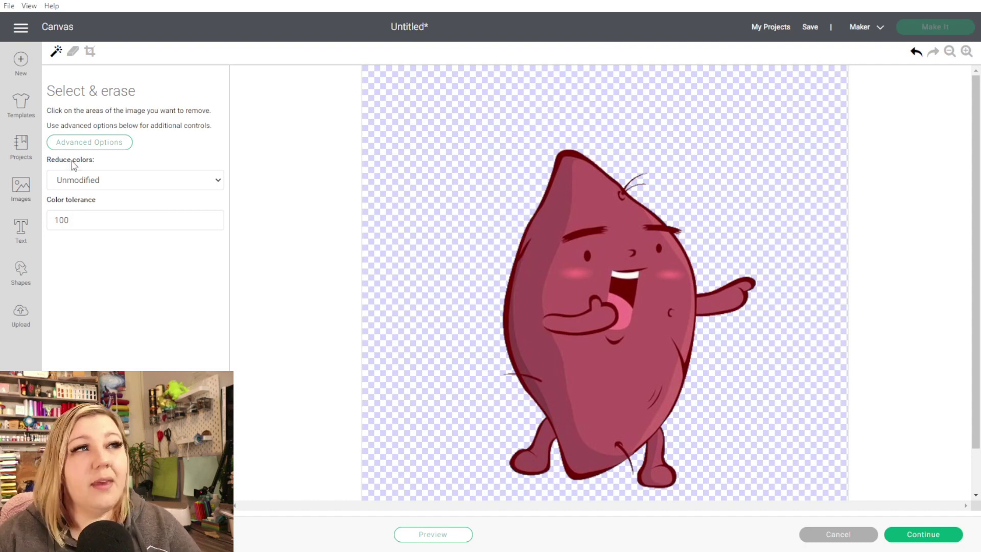
- Switch to the Erase tool, set the eraser to maximum size, and undo the test erasures
{"action": "left_click", "coordinate": [72, 50]}
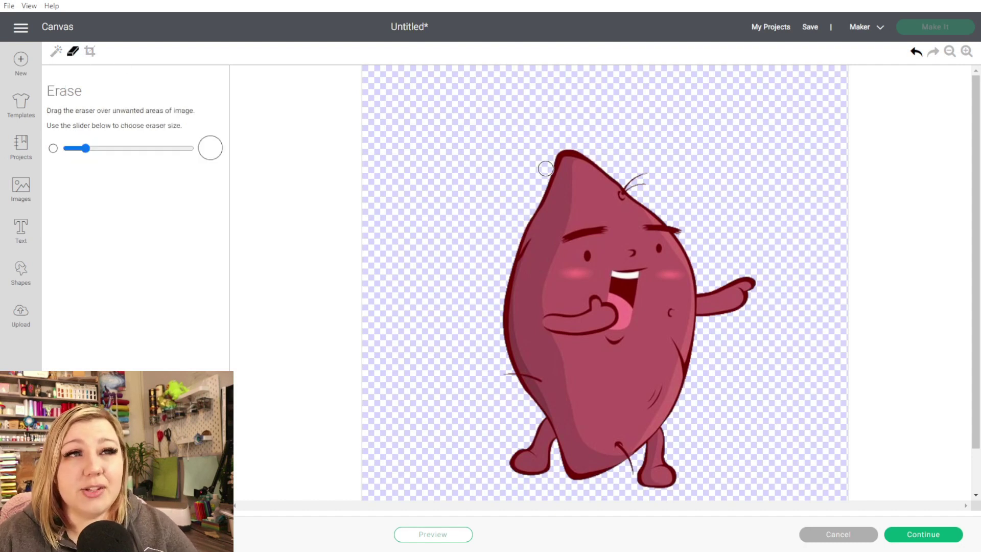
{"action": "left_click", "coordinate": [603, 204]}
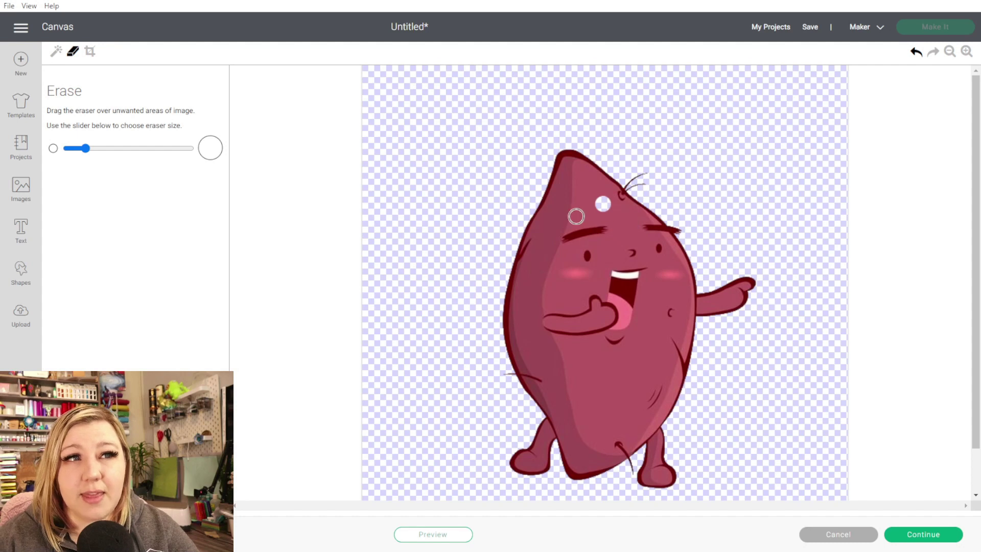
{"action": "mouse_move", "coordinate": [88, 151]}
{"action": "left_mouse_down"}
{"action": "mouse_move", "coordinate": [198, 158]}
{"action": "mouse_move", "coordinate": [132, 170]}
{"action": "mouse_move", "coordinate": [194, 153]}
{"action": "left_mouse_up"}
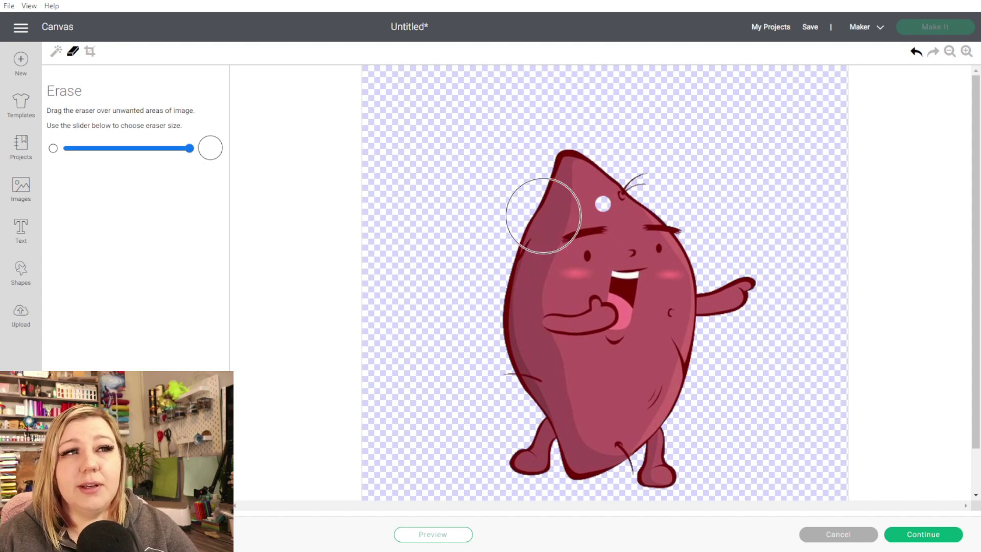
{"action": "left_click", "coordinate": [595, 276]}
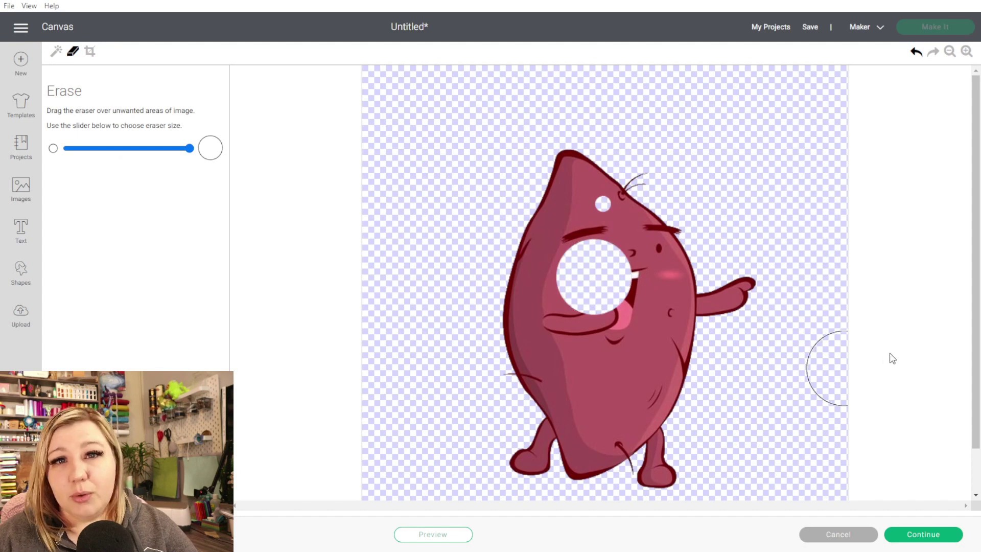
{"action": "key", "text": "ctrl+z"}
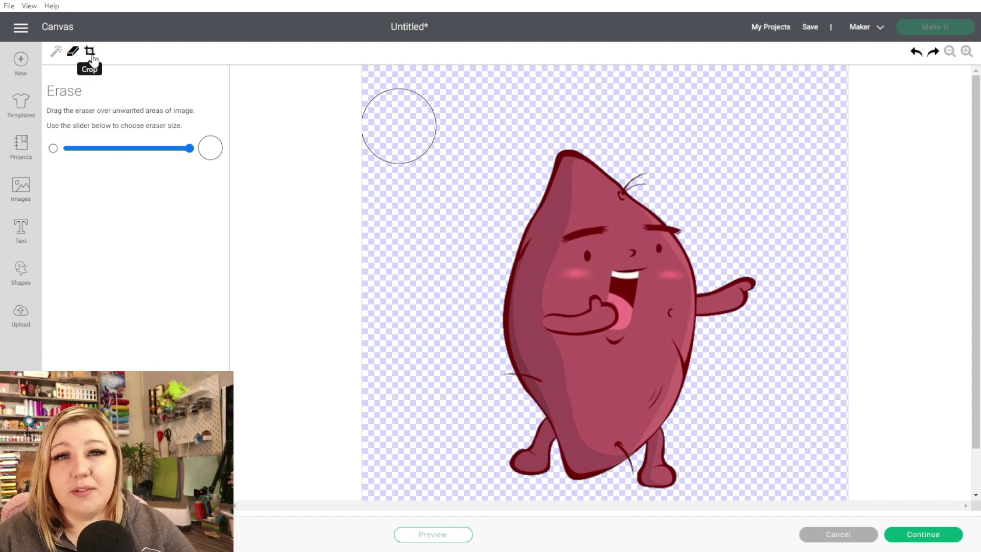
- Crop the image to a rectangle around the sweet potato and zoom in
{"action": "left_click", "coordinate": [90, 51]}
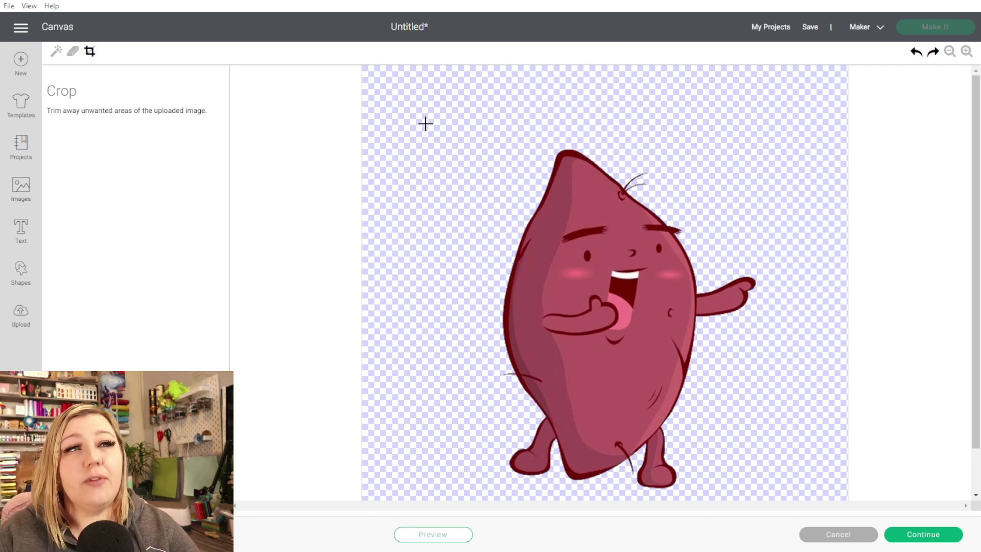
{"action": "left_click_drag", "start_coordinate": [426, 123], "coordinate": [774, 483]}
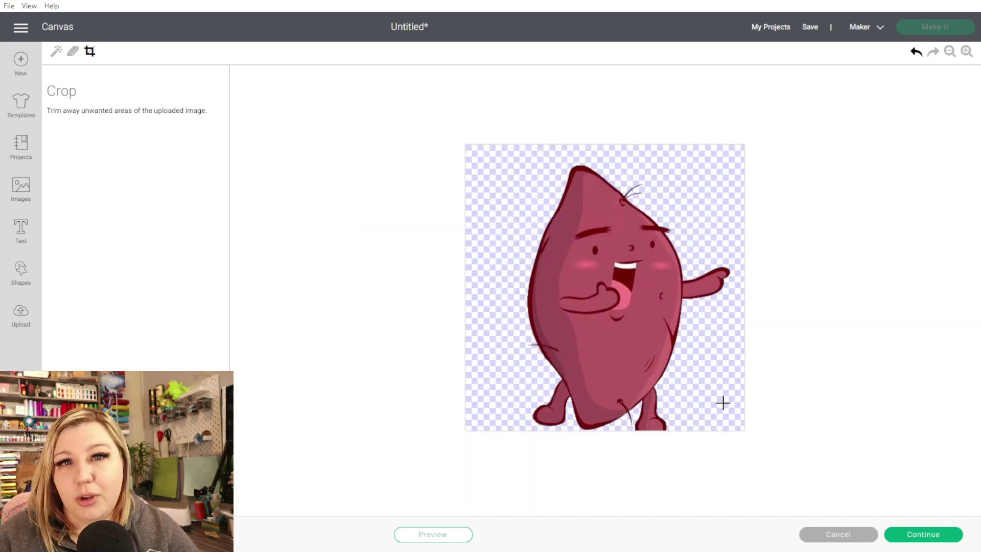
{"action": "left_click", "coordinate": [967, 51]}
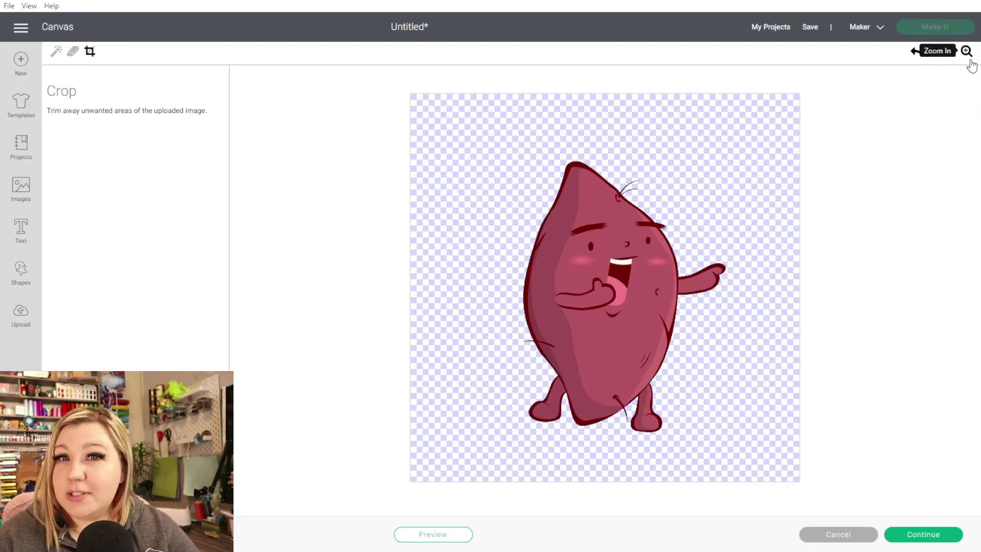
- Preview the cut silhouette, hide the preview, and continue to the upload type choices
{"action": "left_click", "coordinate": [451, 536]}
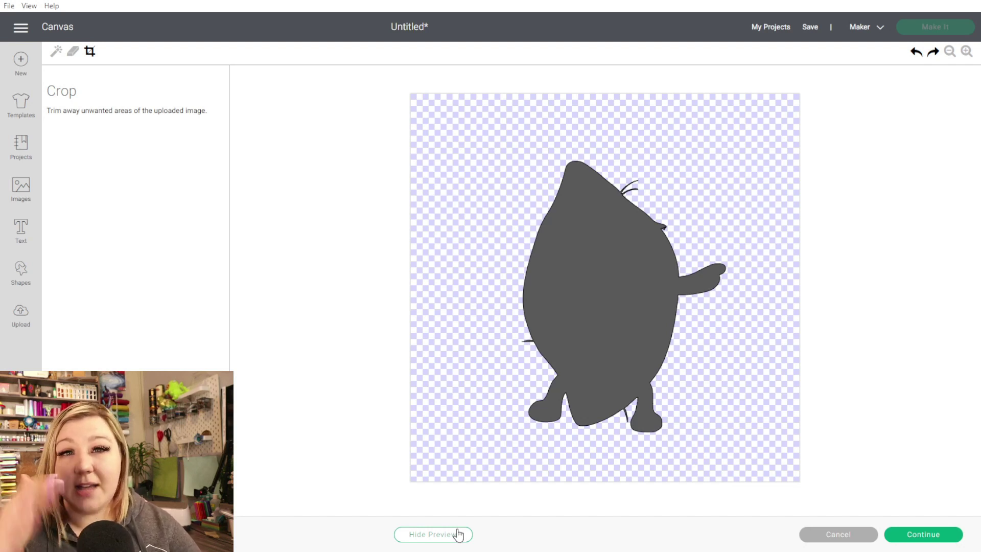
{"action": "left_click", "coordinate": [459, 534]}
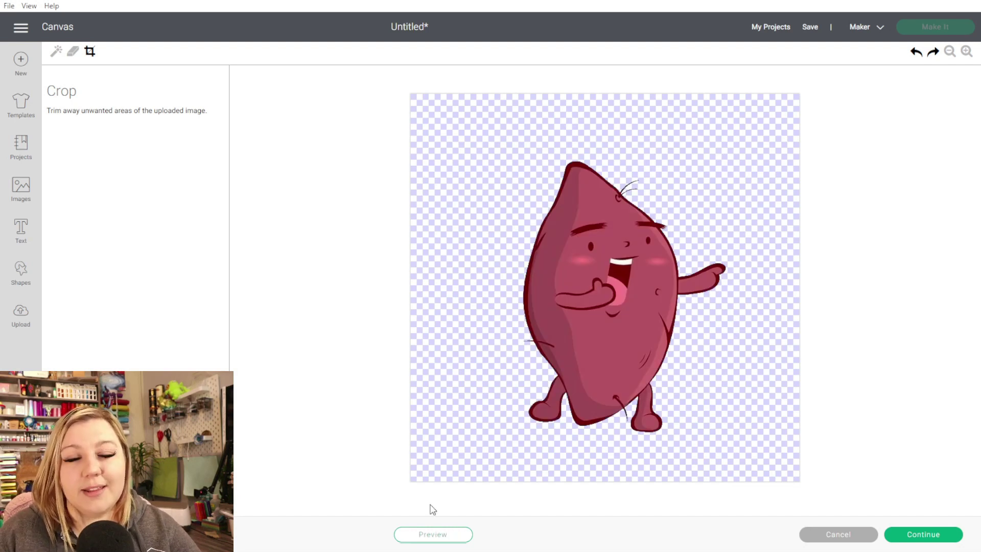
{"action": "left_click", "coordinate": [944, 535]}
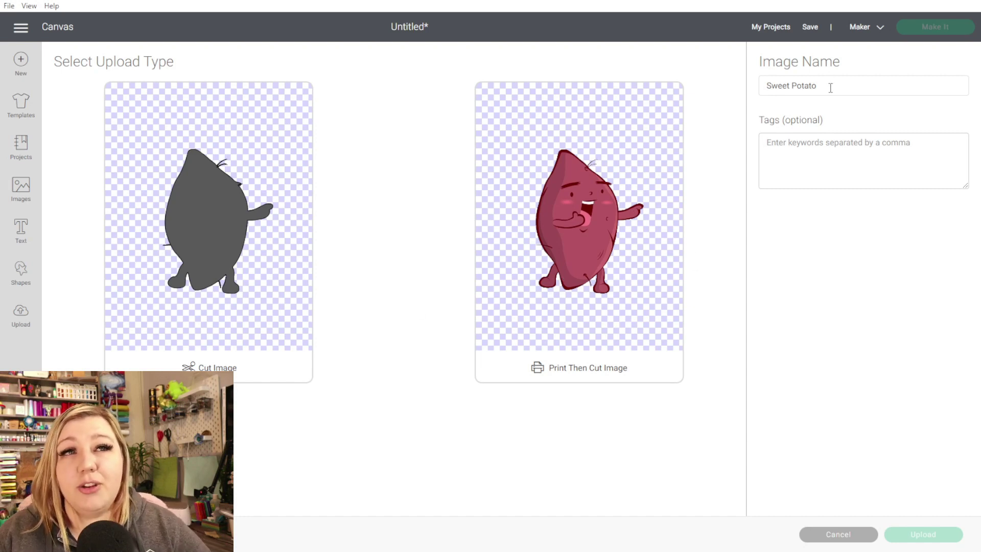
- Tag the image 'sweet potato', choose Print Then Cut Image, and upload it
{"action": "left_click", "coordinate": [865, 164]}
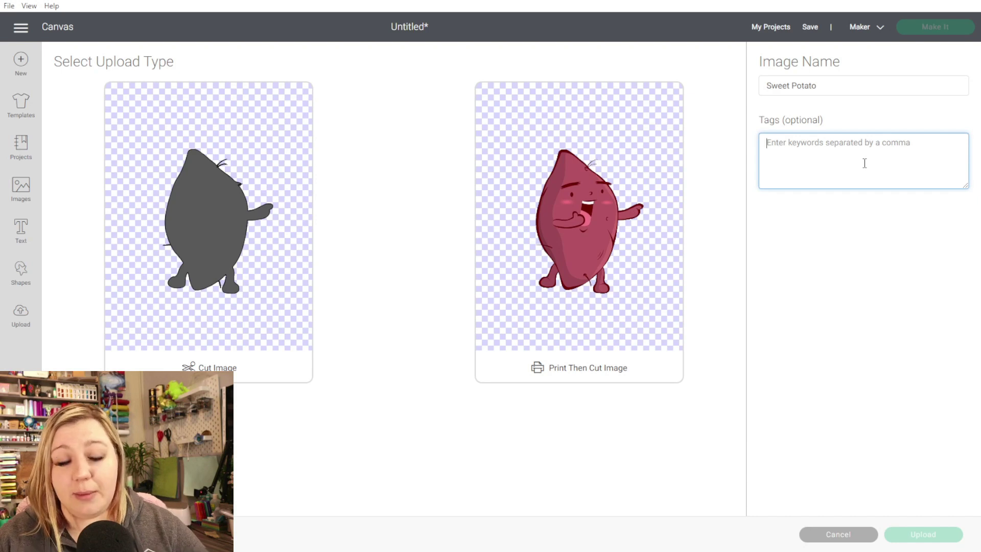
{"action": "type", "text": "sweet p"}
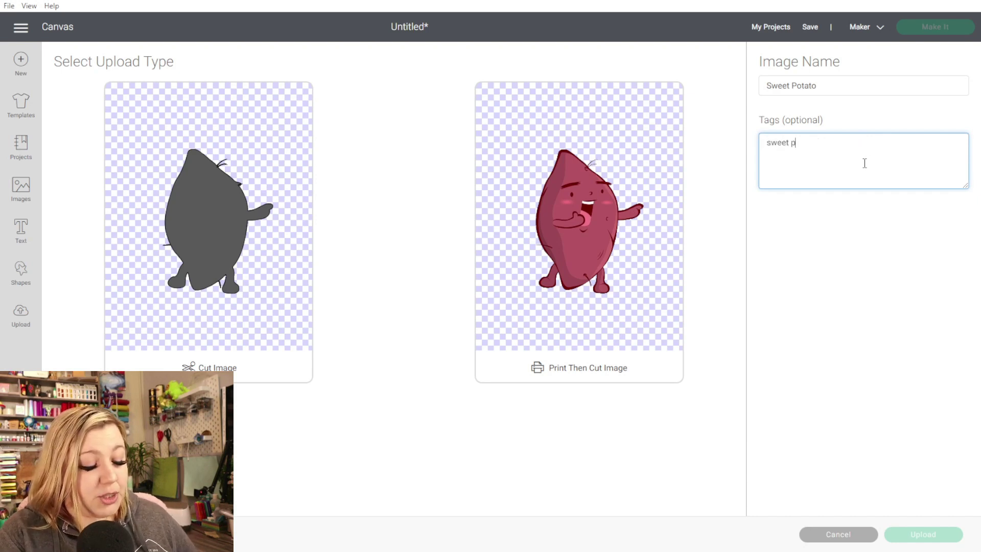
{"action": "type", "text": "otato"}
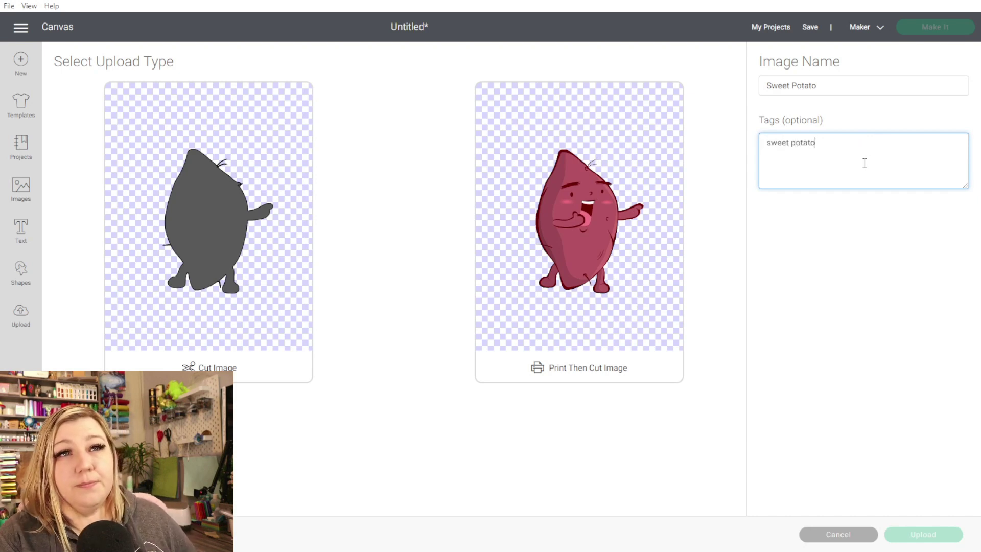
{"action": "left_click", "coordinate": [924, 401]}
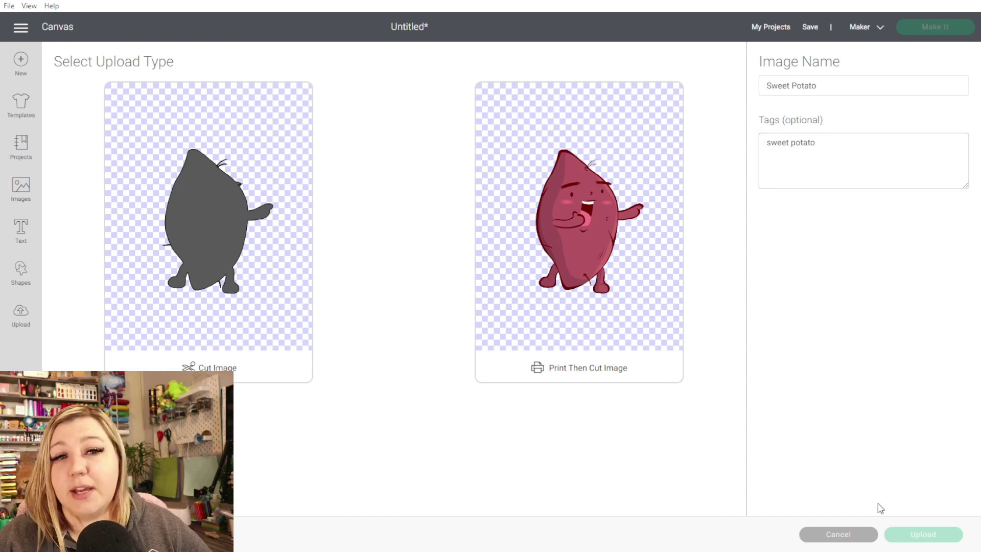
{"action": "left_click", "coordinate": [611, 257]}
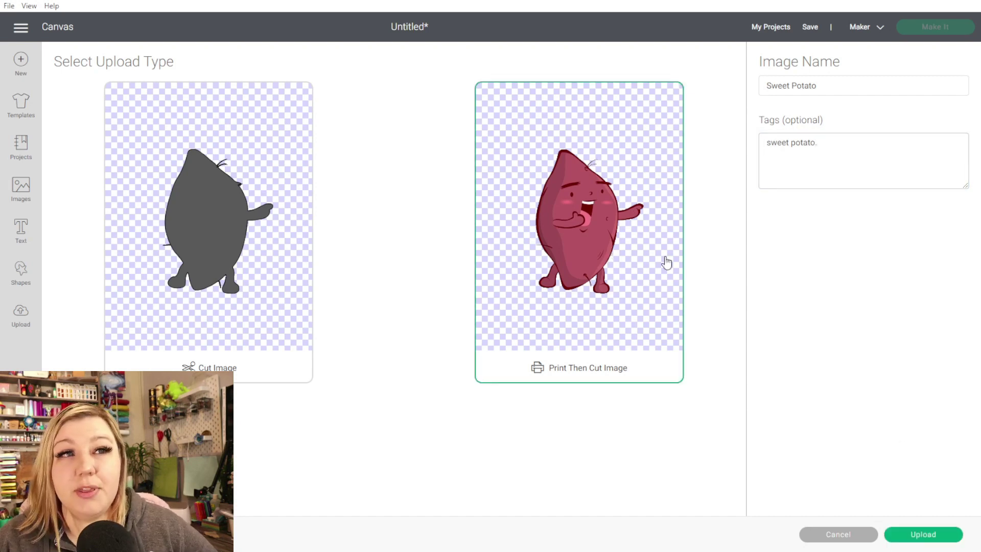
{"action": "left_click", "coordinate": [925, 535]}
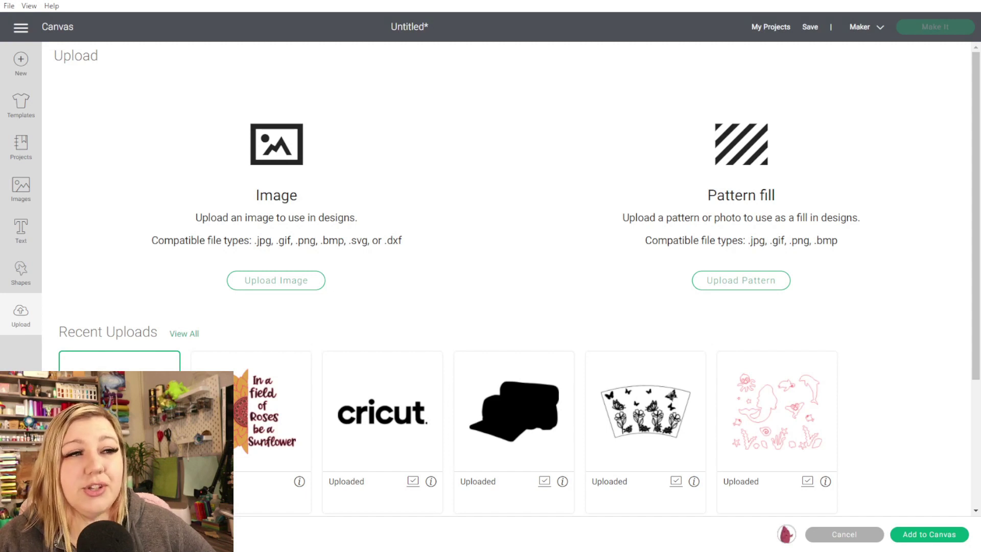
- Add the sweet potato upload to the canvas and size it to about 17.3 cm wide, centred
{"action": "left_click", "coordinate": [922, 535]}
{"action": "left_click_drag", "start_coordinate": [180, 256], "coordinate": [381, 351]}
{"action": "left_click_drag", "start_coordinate": [213, 278], "coordinate": [521, 285]}
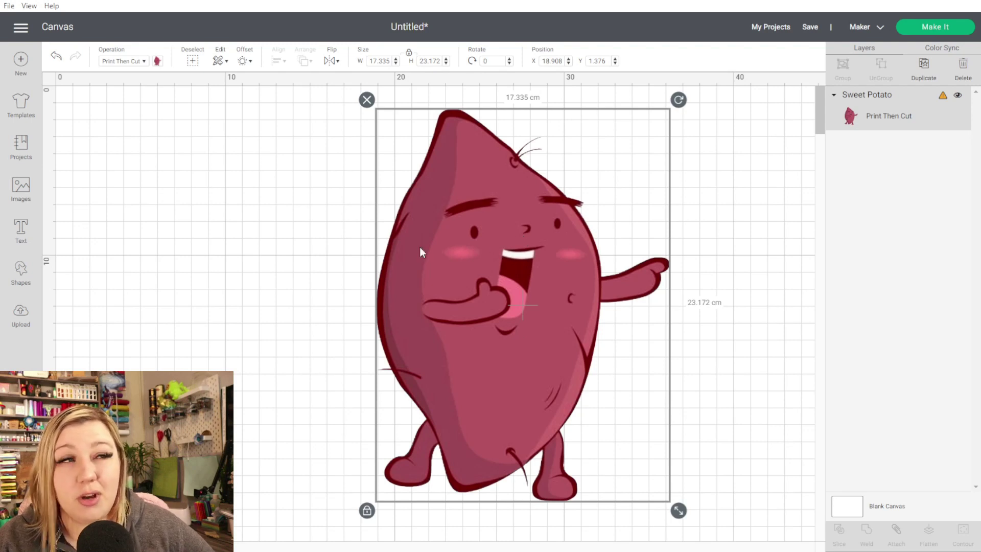
- Switch the sweet potato layer's operation to Cut > Basic and deselect it
{"action": "left_click", "coordinate": [122, 62]}
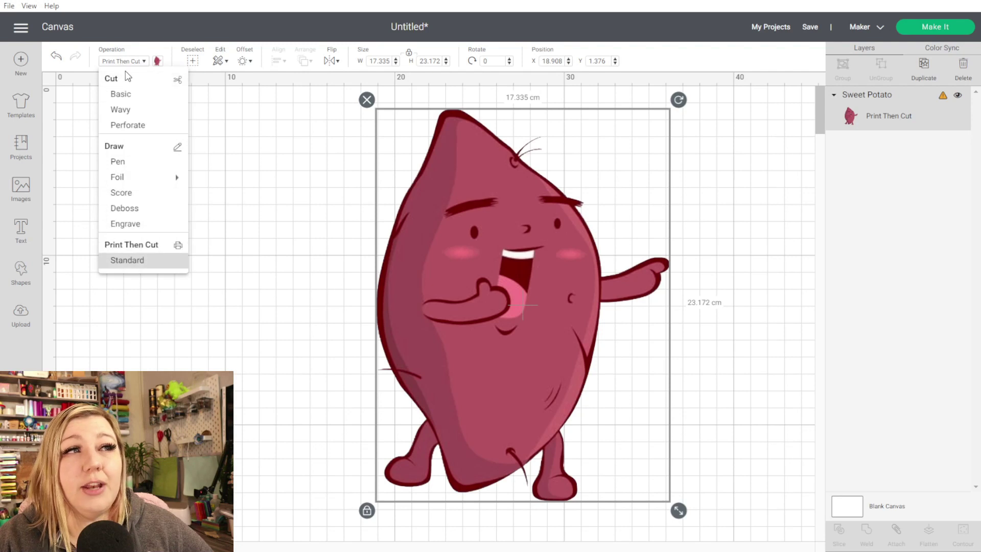
{"action": "left_click", "coordinate": [128, 95]}
{"action": "left_click", "coordinate": [272, 233]}
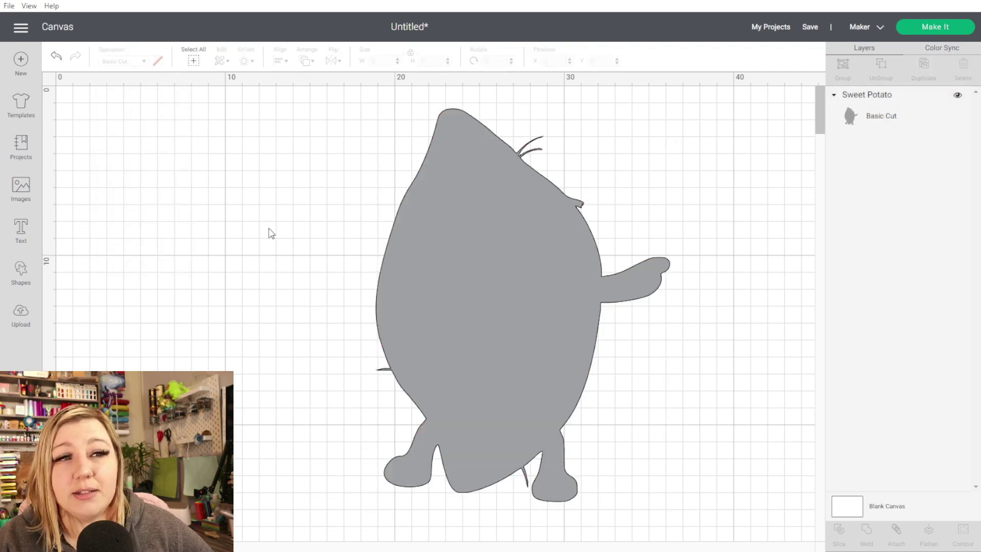